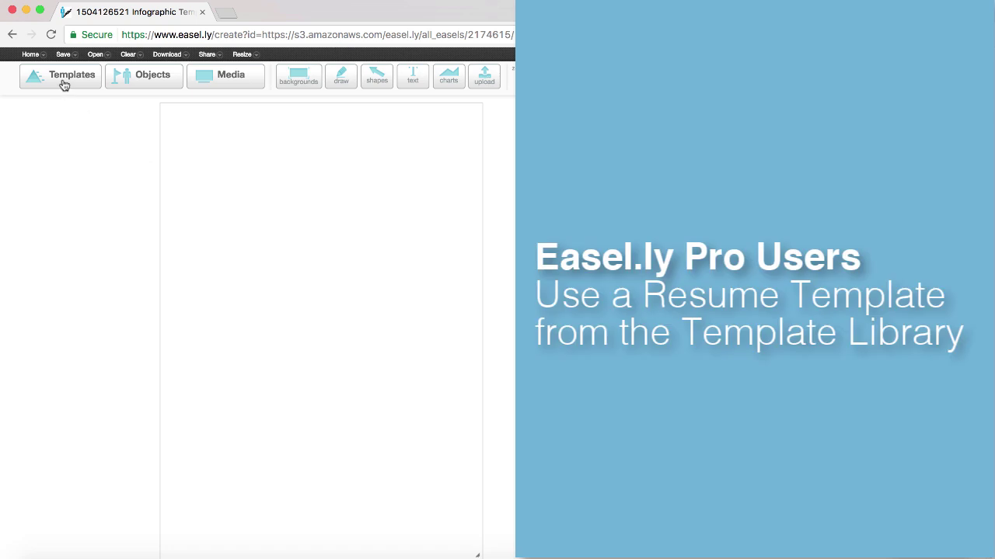
- Open the template library and filter it to Resume templates
left_click(65, 84)
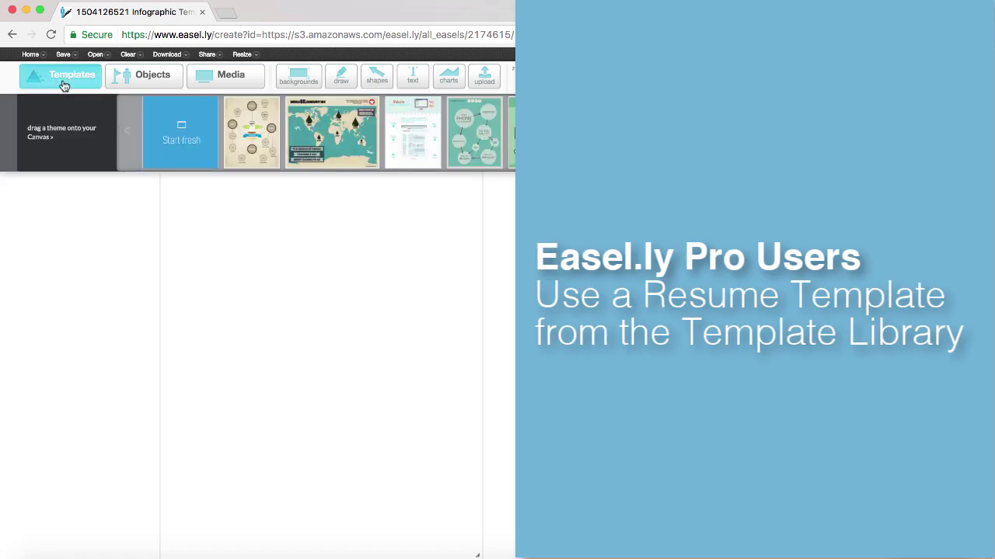
mouse_move(71, 115)
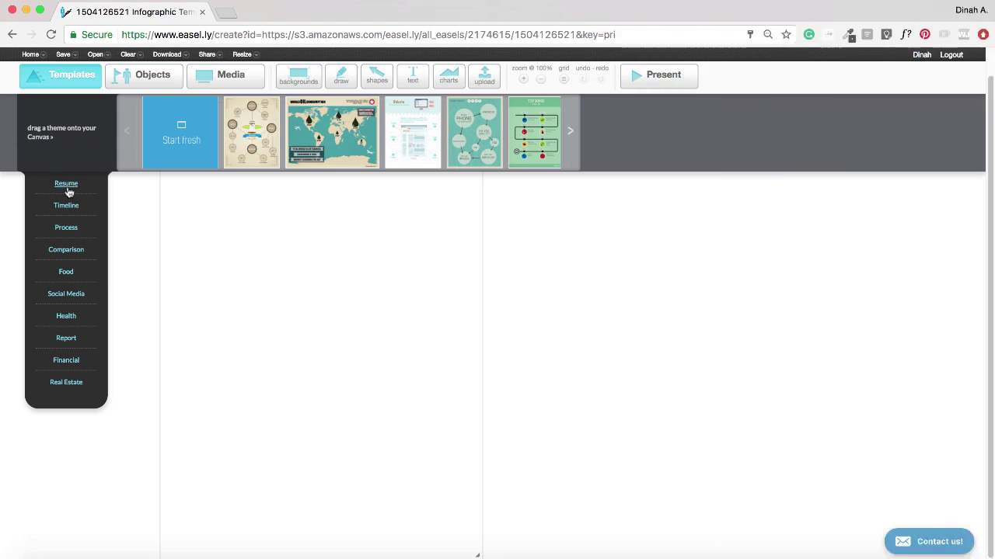
left_click(66, 188)
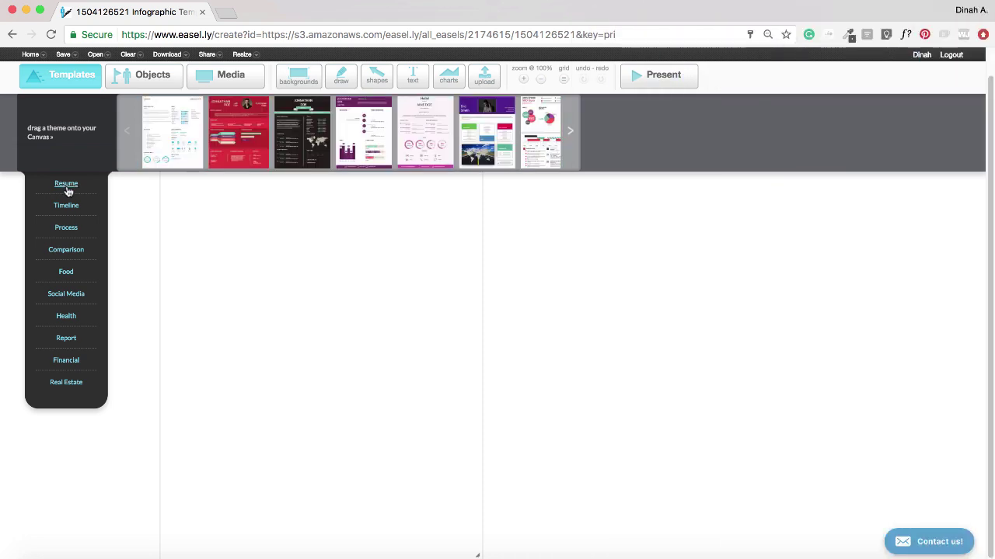
- Browse the resume templates and drag the mint-header NAME SURNAME design onto the canvas
left_click(571, 132)
left_click(572, 133)
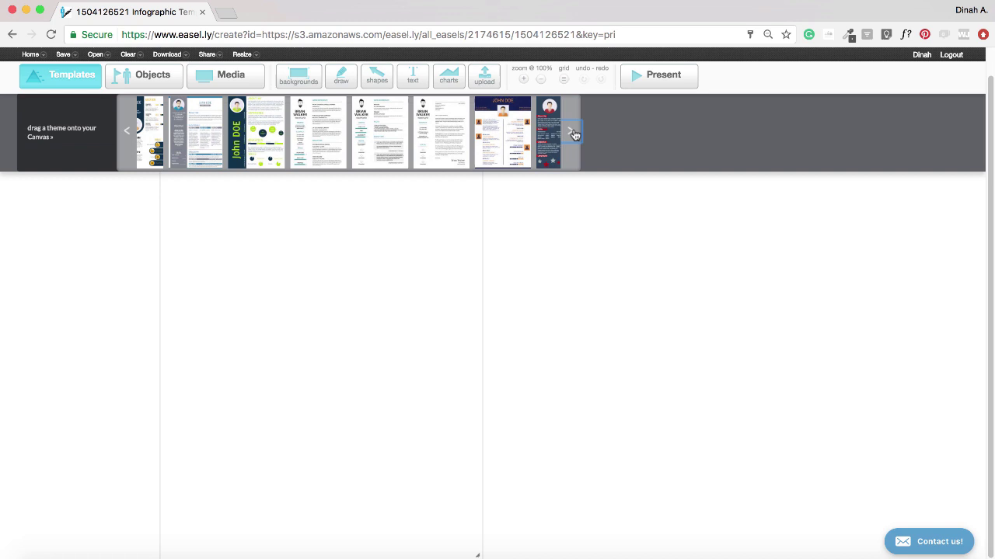
left_click(571, 133)
left_click(571, 133)
left_click(572, 133)
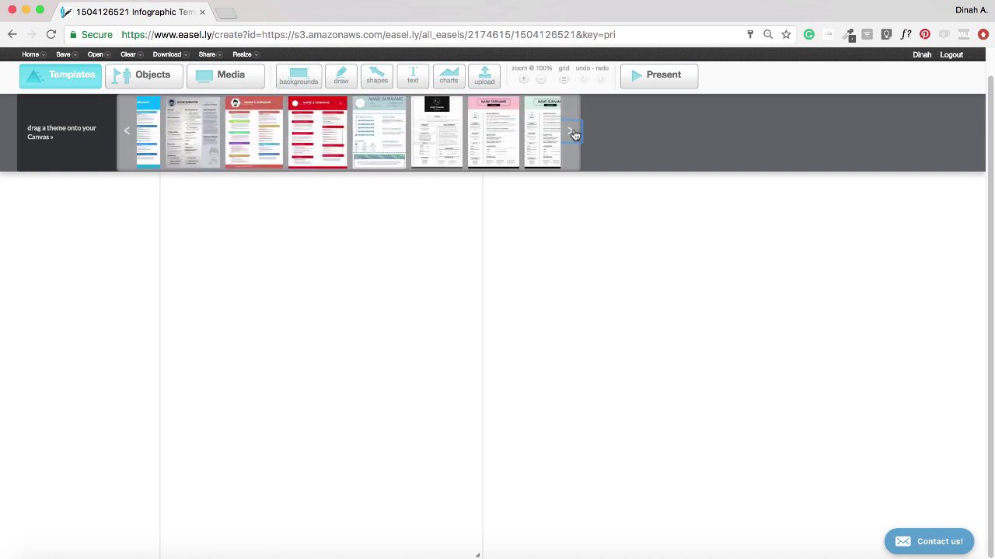
left_click(572, 133)
left_click(573, 134)
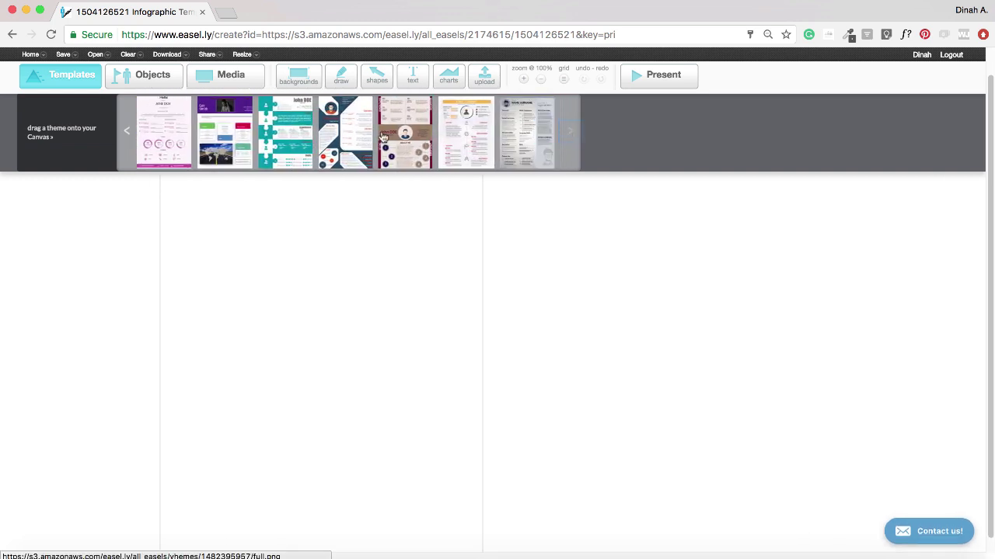
left_click(128, 136)
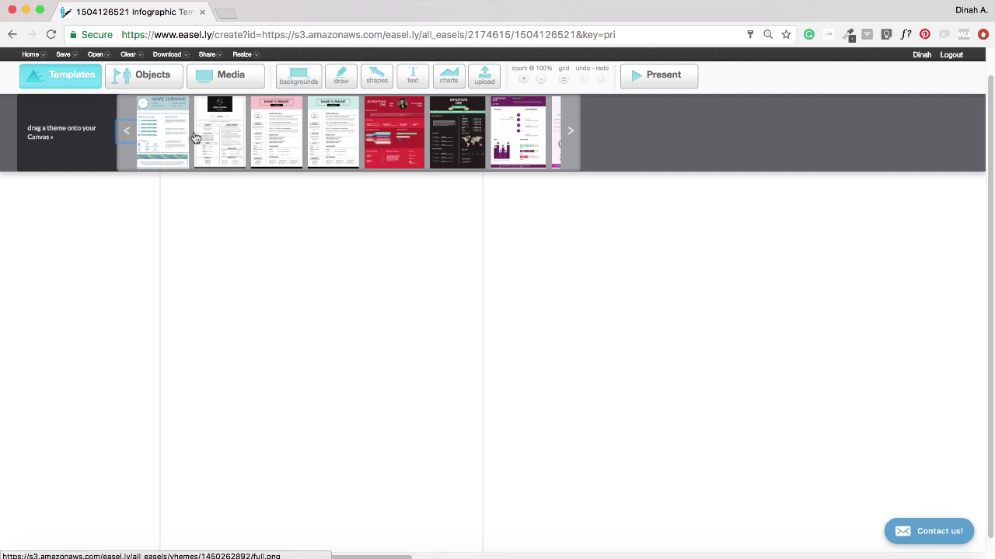
left_click_drag(329, 146, 328, 259)
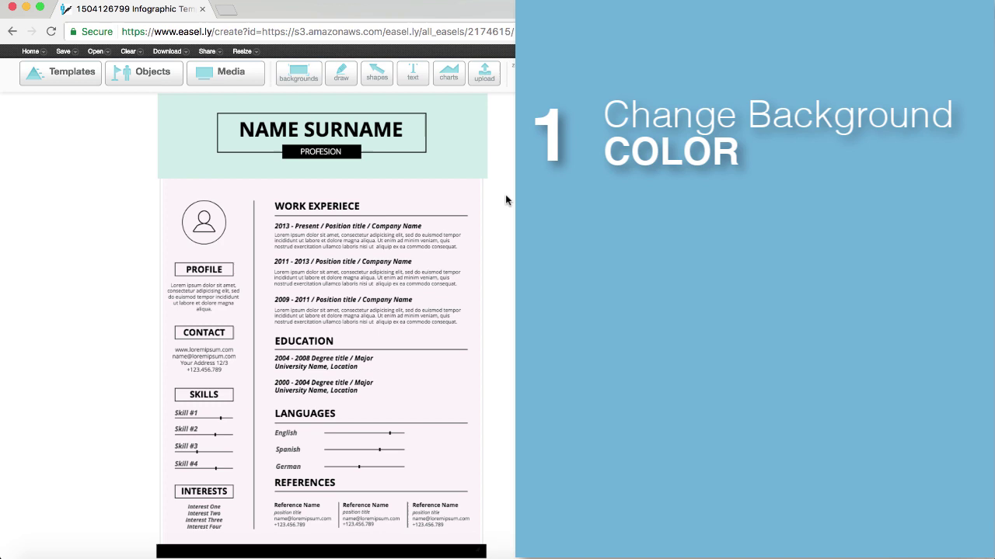
- Change the page background colour to white, after briefly trying grey
left_click(303, 79)
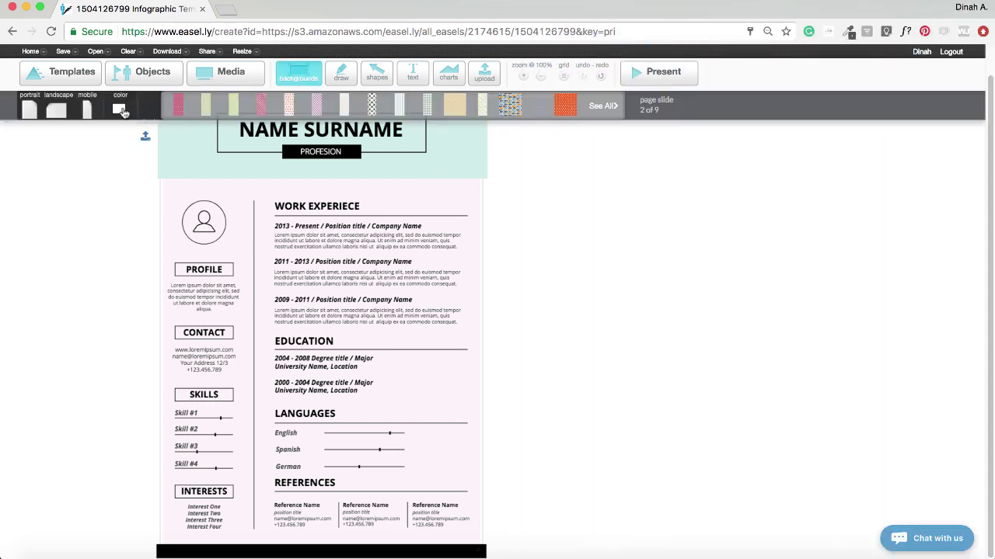
left_click(120, 113)
left_click(154, 126)
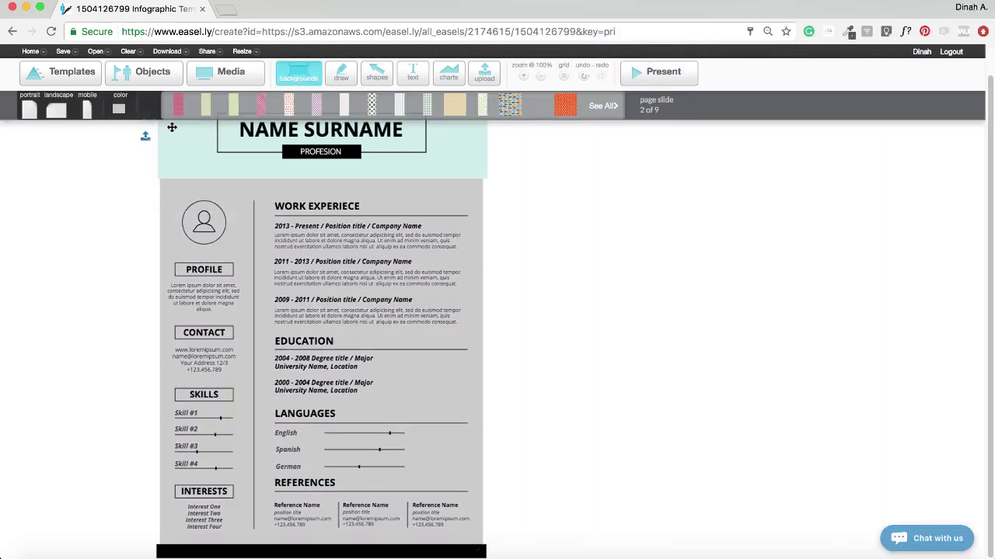
left_click(120, 111)
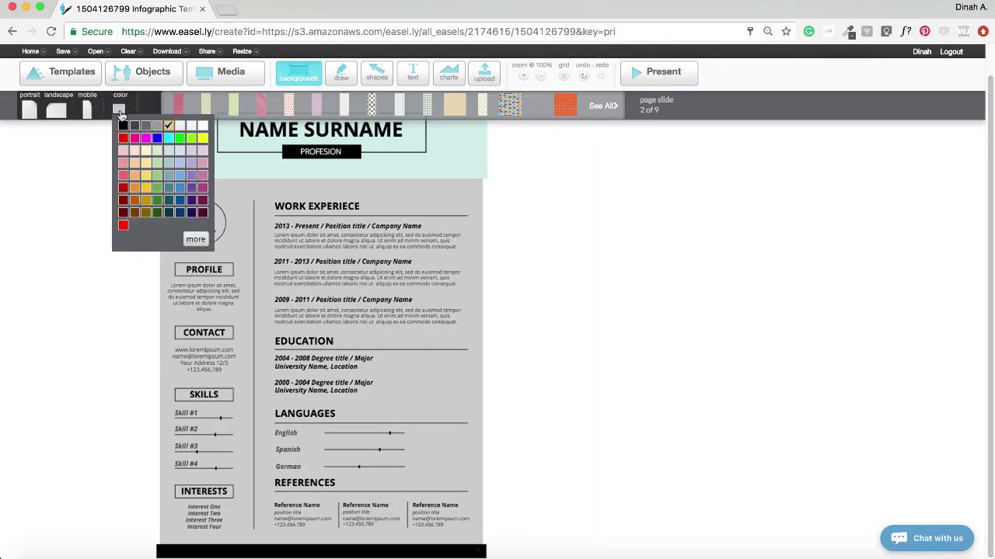
left_click(203, 127)
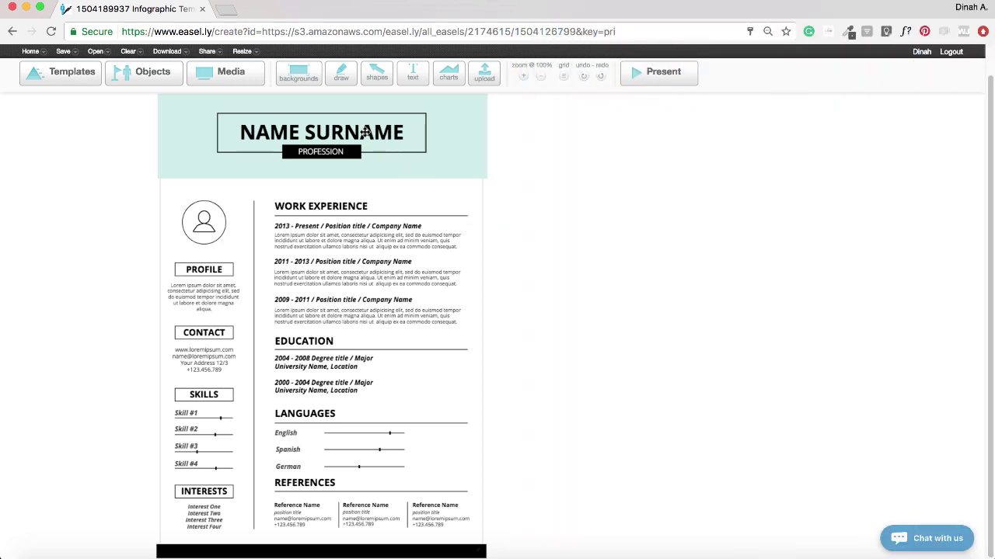
- Replace the NAME SURNAME title text with the candidate's full name
left_click(365, 132)
left_click(364, 129)
key("super+a")
key("BackSpace")
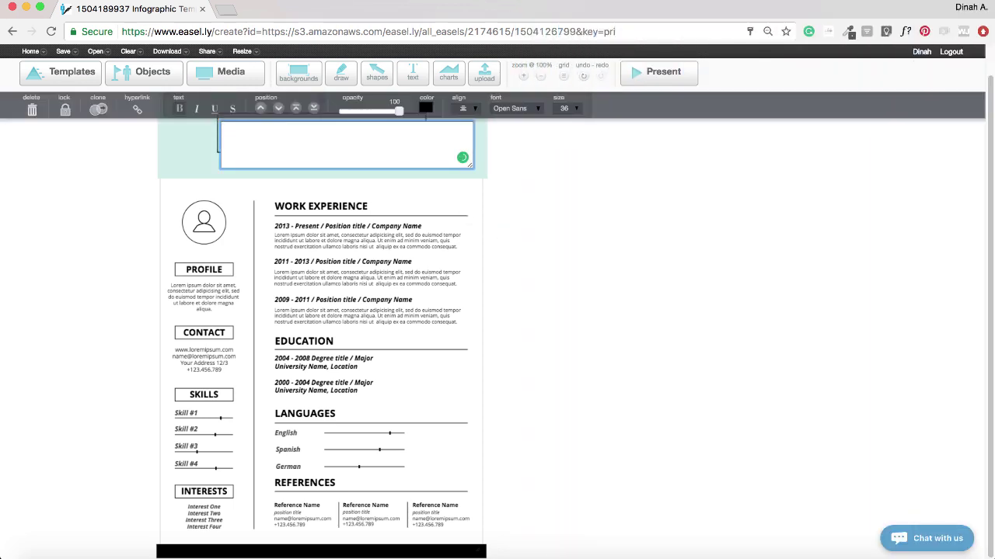
left_click(500, 183)
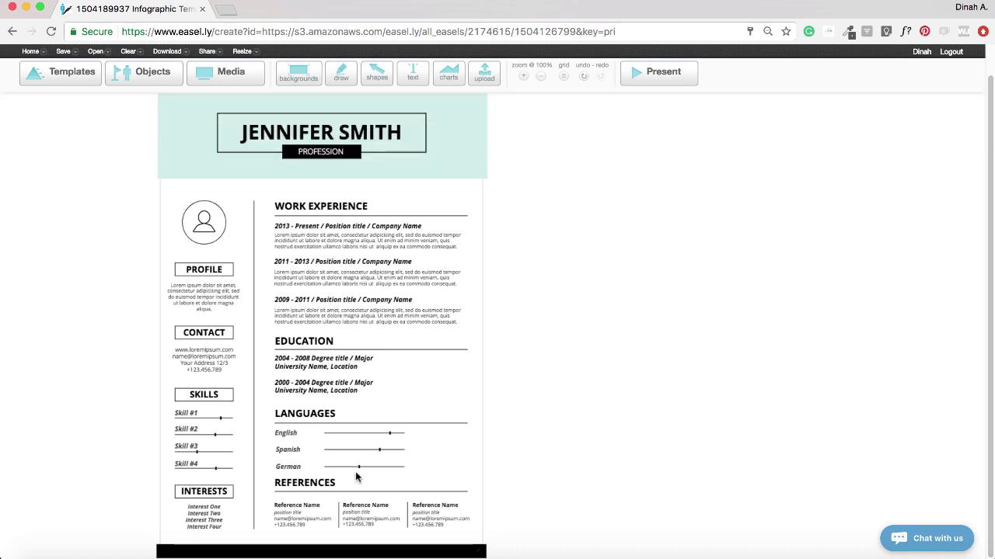
- Clear the REFERENCES heading and delete the first Reference Name label
double_click(300, 482)
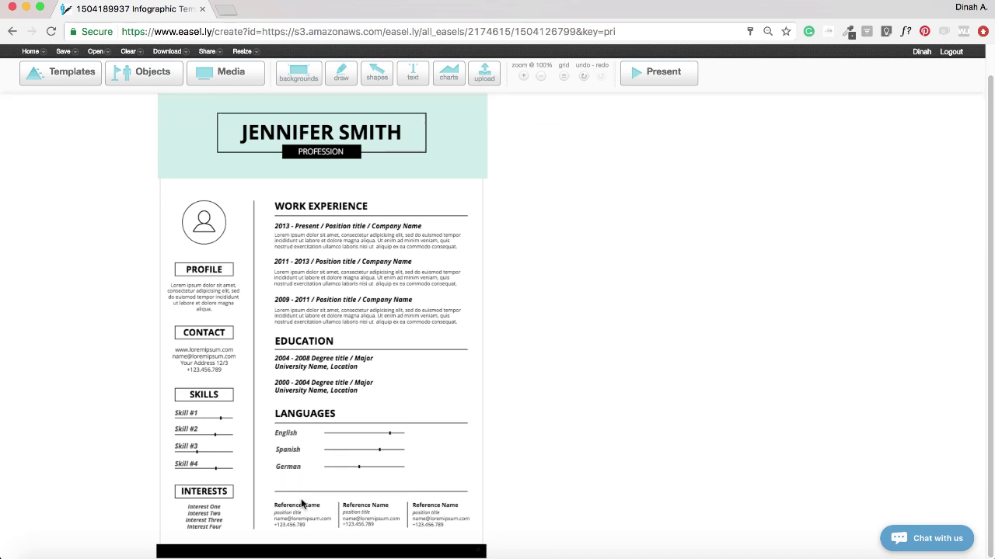
left_click(303, 505)
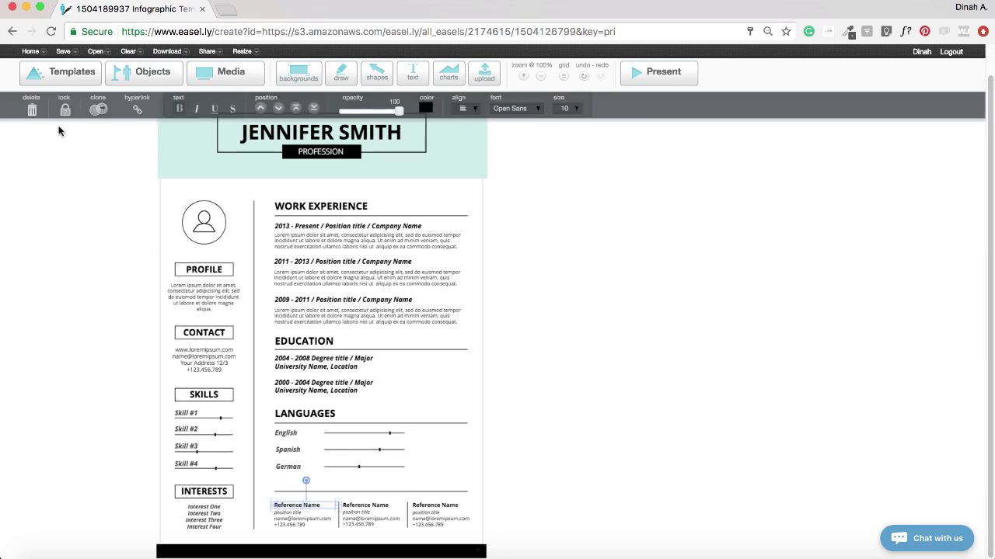
left_click(32, 111)
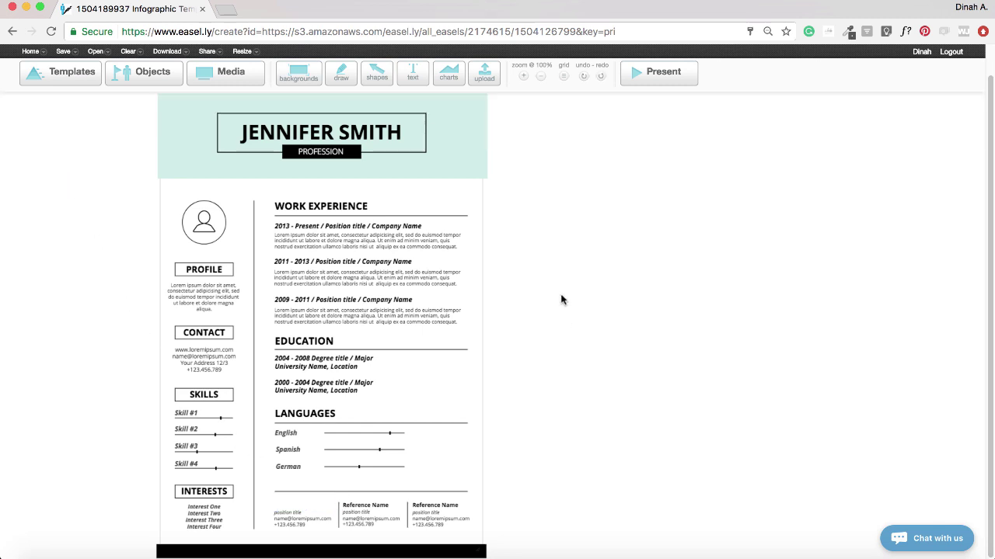
- Add a header text reading 'MEMBERSHIPS AND AFFILIATIONS' below the Languages section
left_click(414, 74)
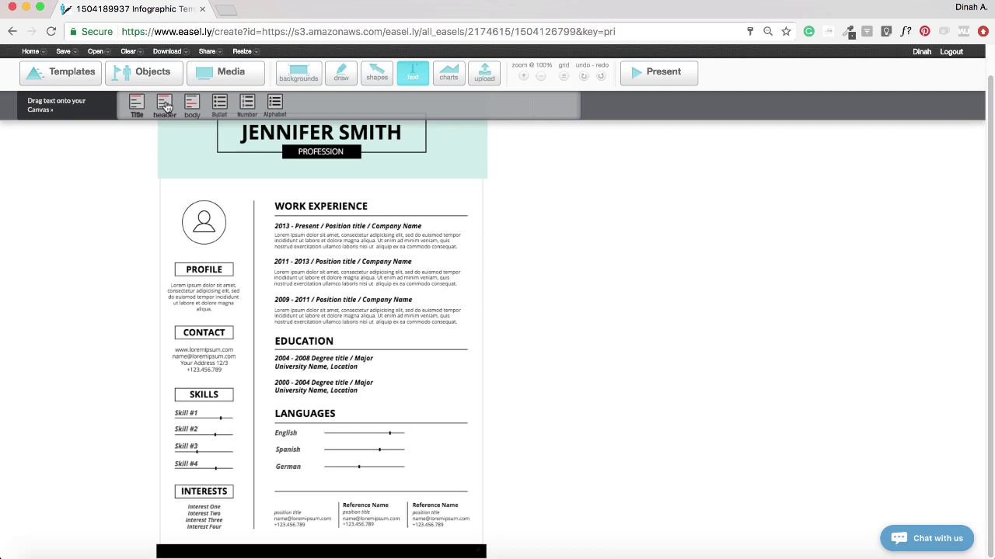
left_click_drag(167, 108, 363, 482)
double_click(363, 482)
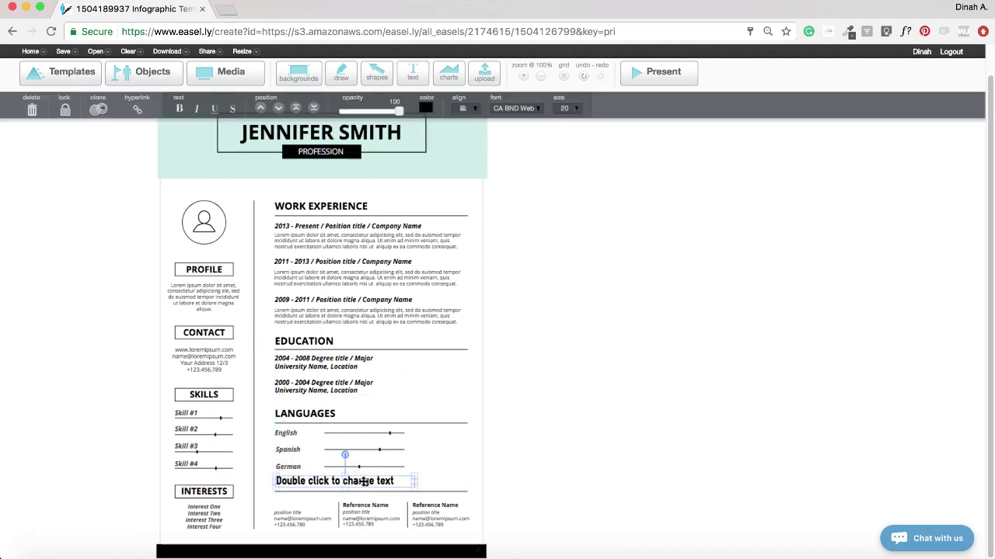
type("MEMBERSHIPS")
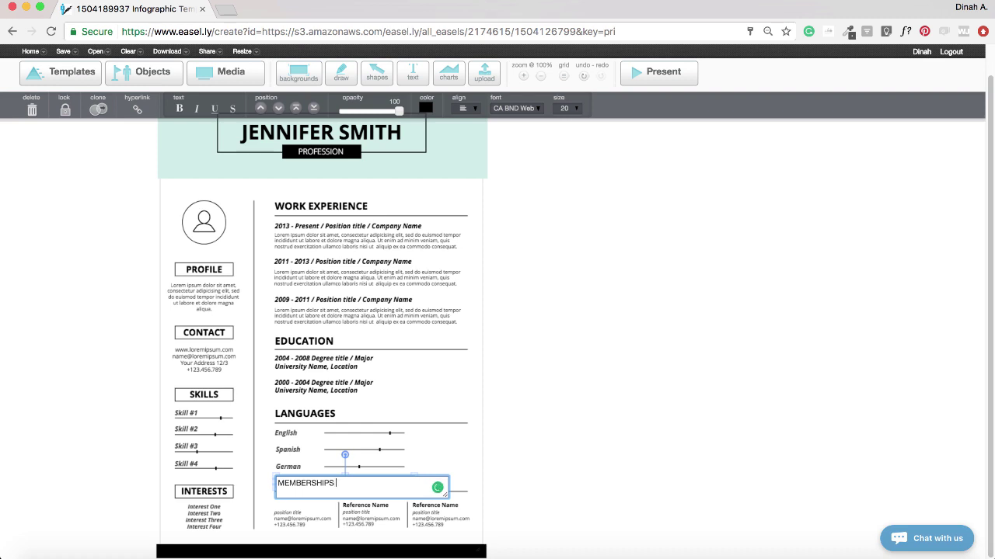
type(" AND AFFILIATIONS")
left_click(497, 474)
left_click(427, 481)
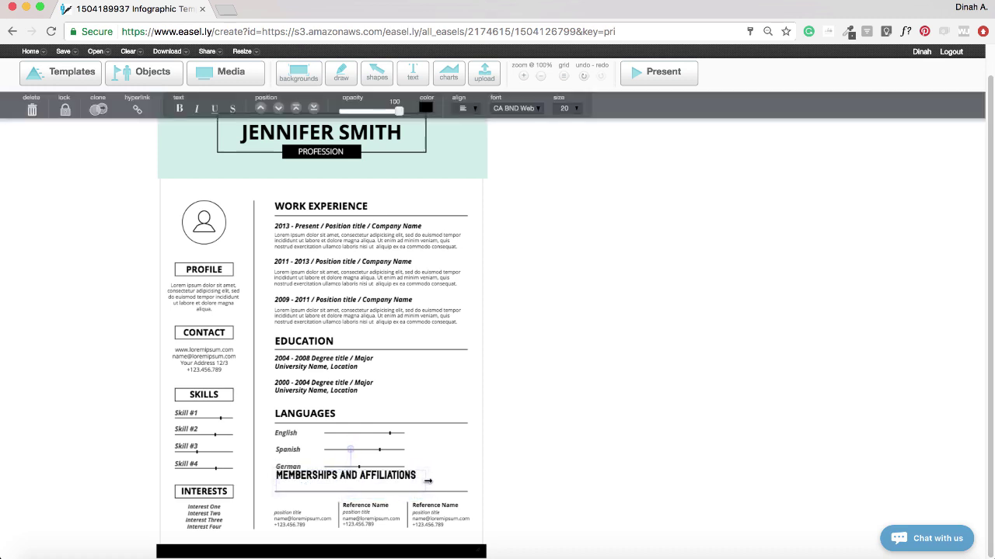
left_click_drag(427, 481, 372, 484)
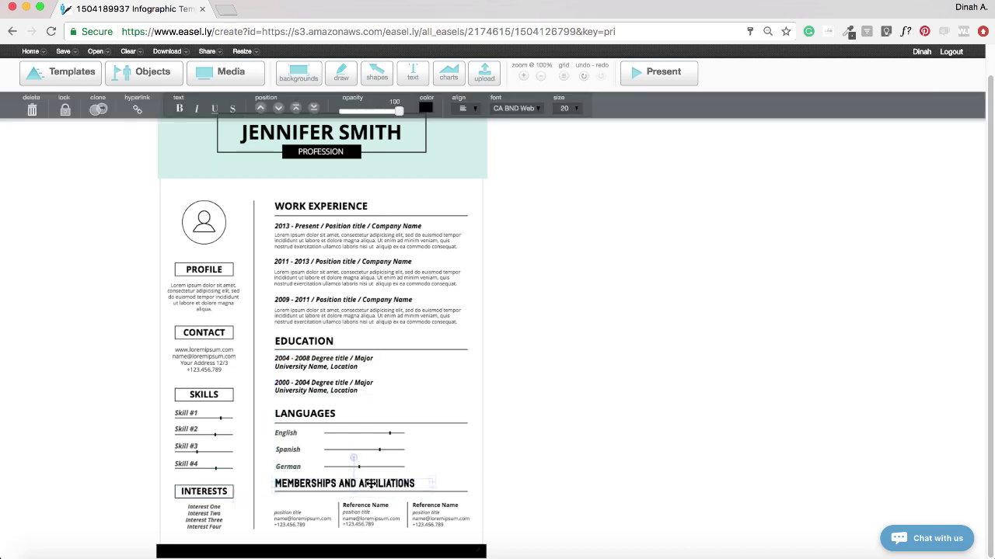
left_click(591, 507)
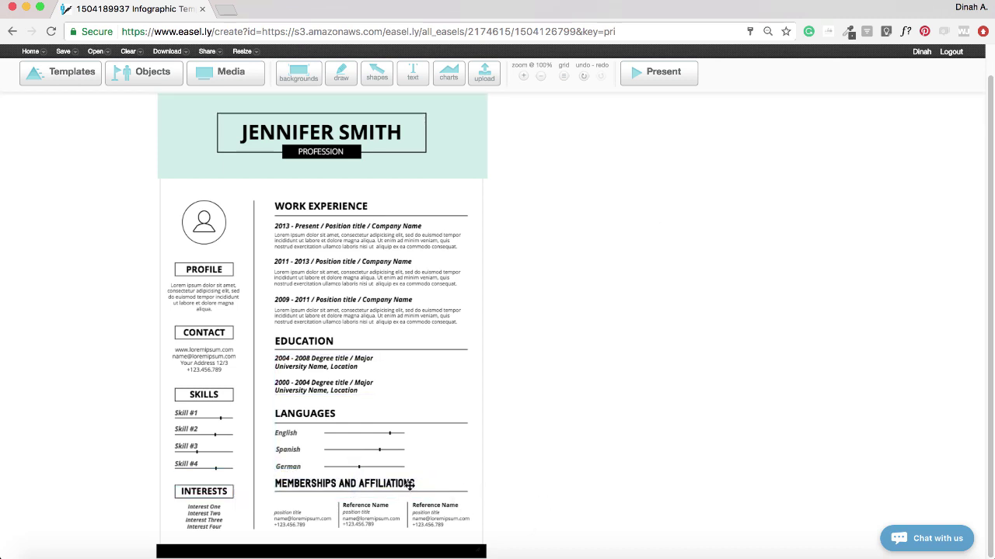
- Style the MEMBERSHIPS AND AFFILIATIONS heading in Open Sans at size 18
left_click(410, 485)
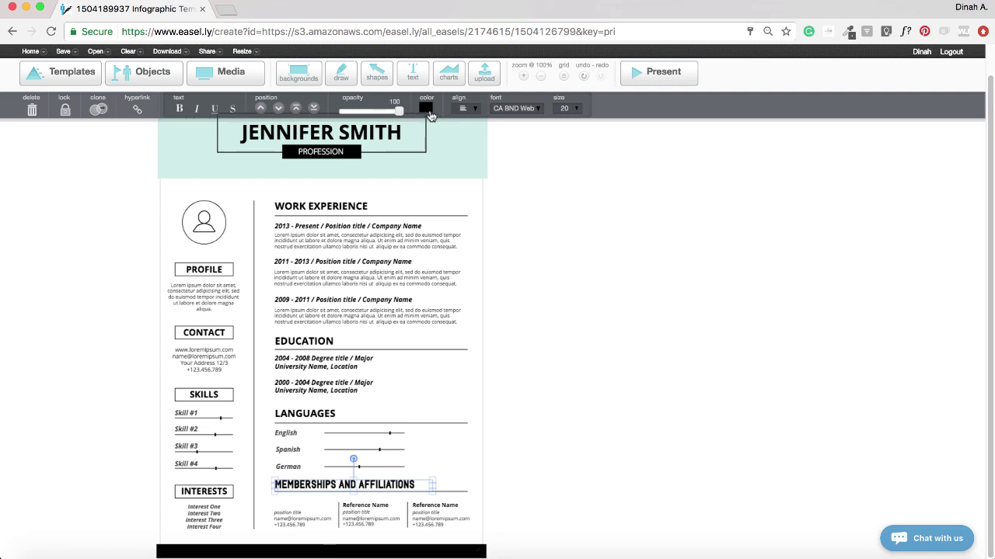
left_click(429, 114)
left_click(429, 114)
left_click(471, 109)
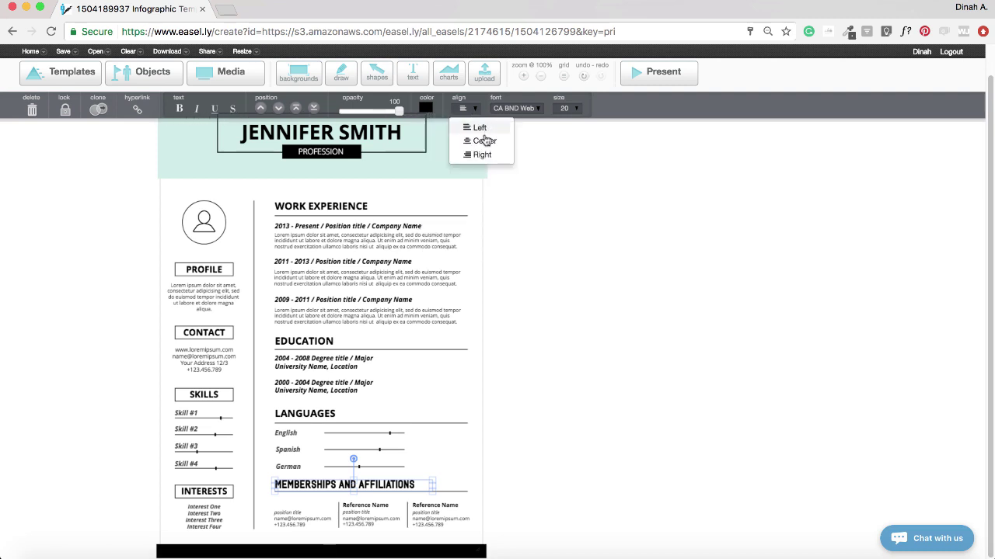
left_click(515, 108)
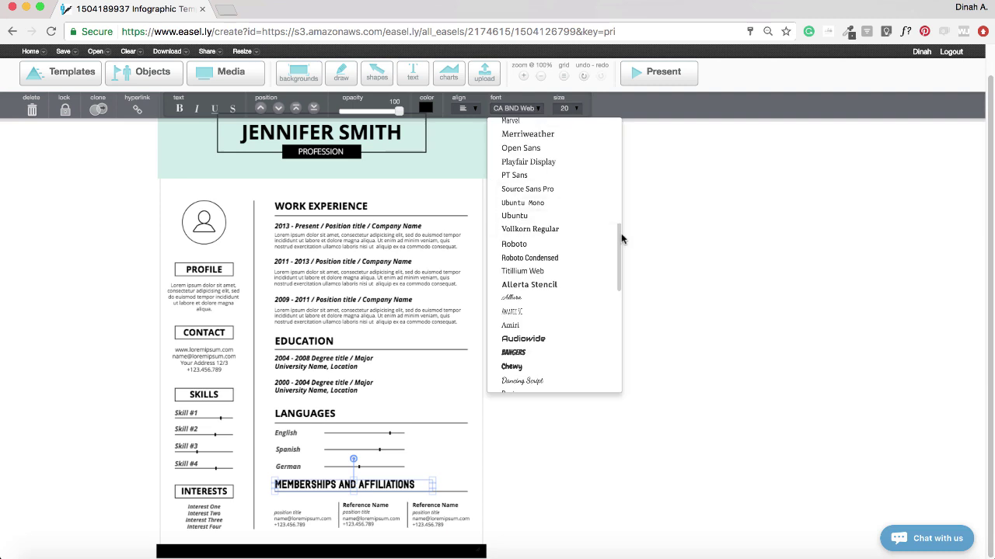
scroll(618, 257, "up", 3)
scroll(617, 265, "down", 1)
left_click(535, 224)
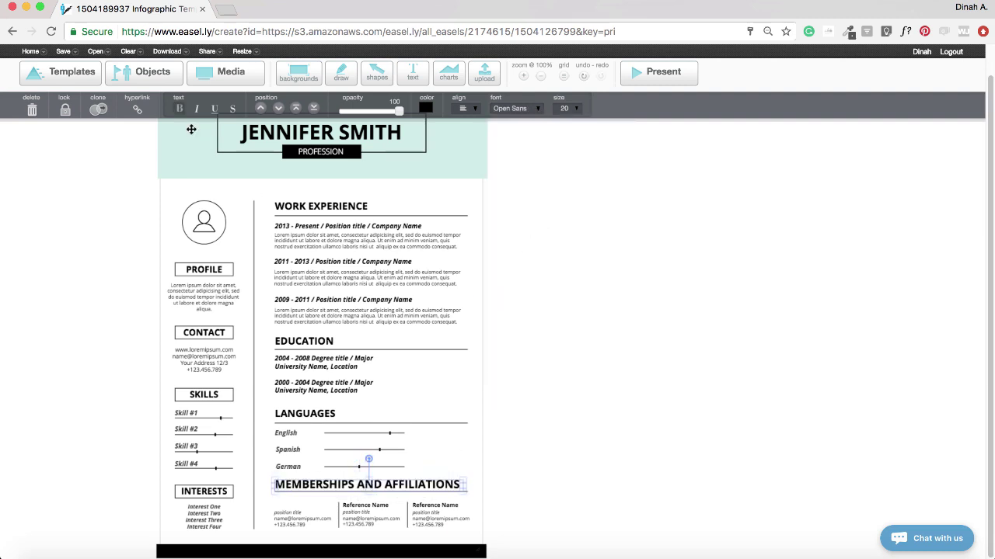
left_click(575, 110)
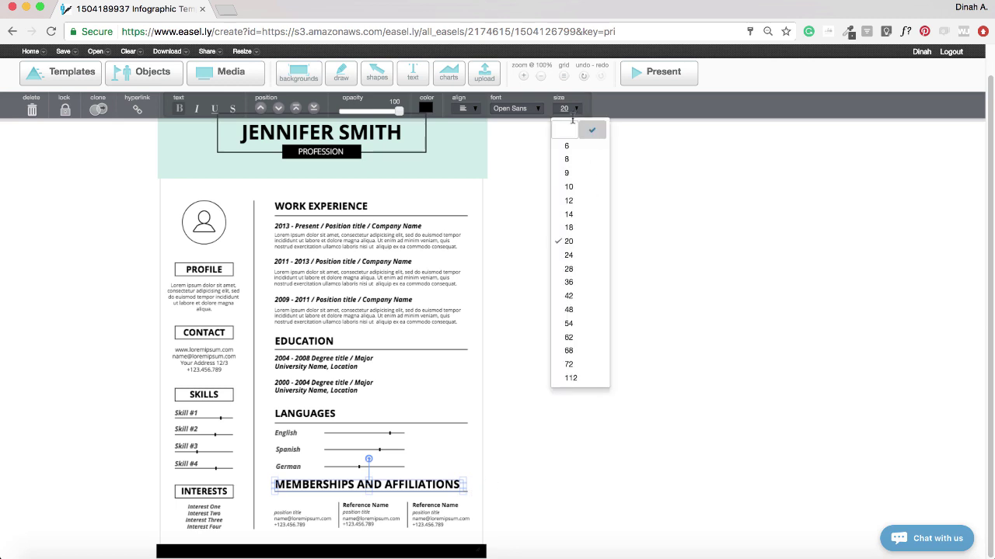
left_click(572, 231)
left_click(487, 490)
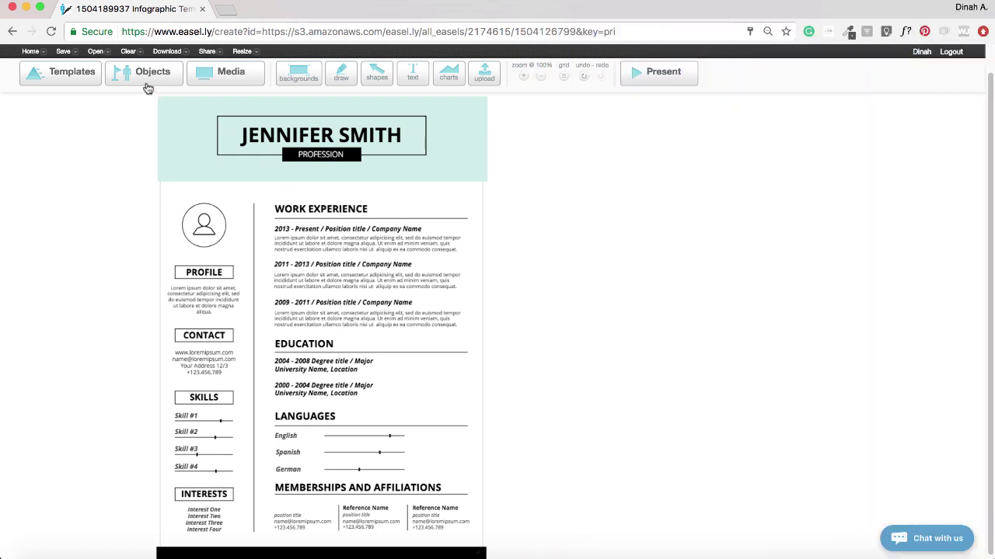
- Search objects for 'education' and drag the graduation-cap icon beside the Profile section
left_click(148, 78)
left_click(68, 99)
type("educa")
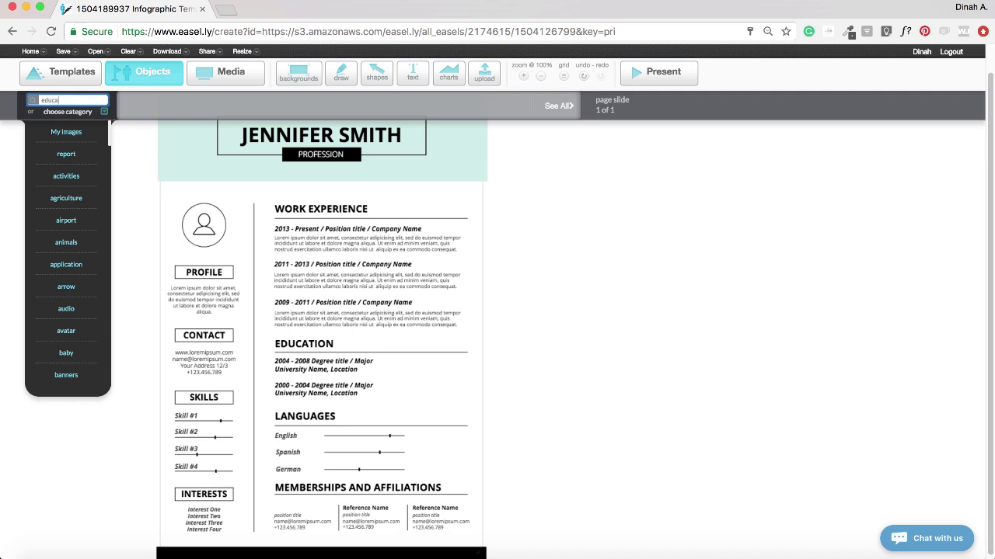
type("tion")
key("Return")
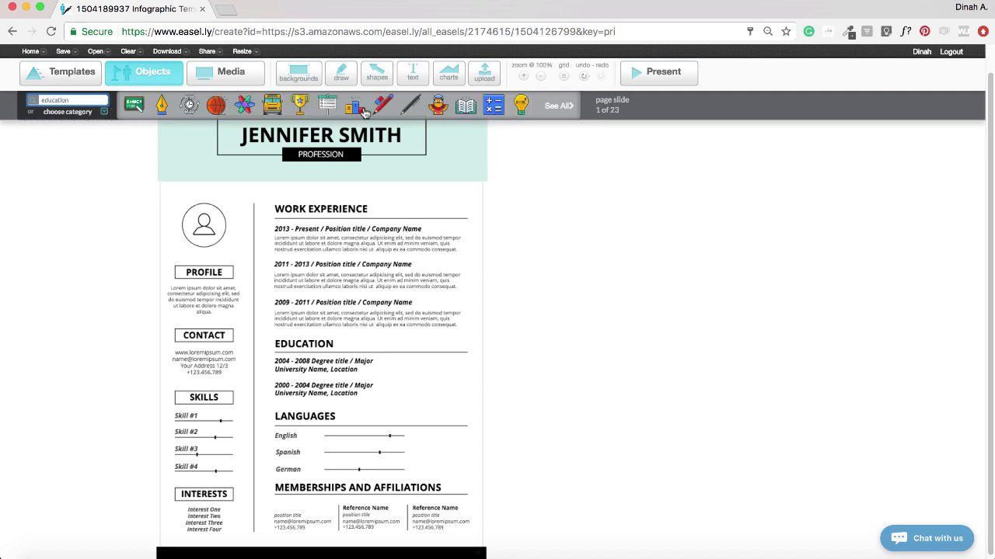
left_click(551, 107)
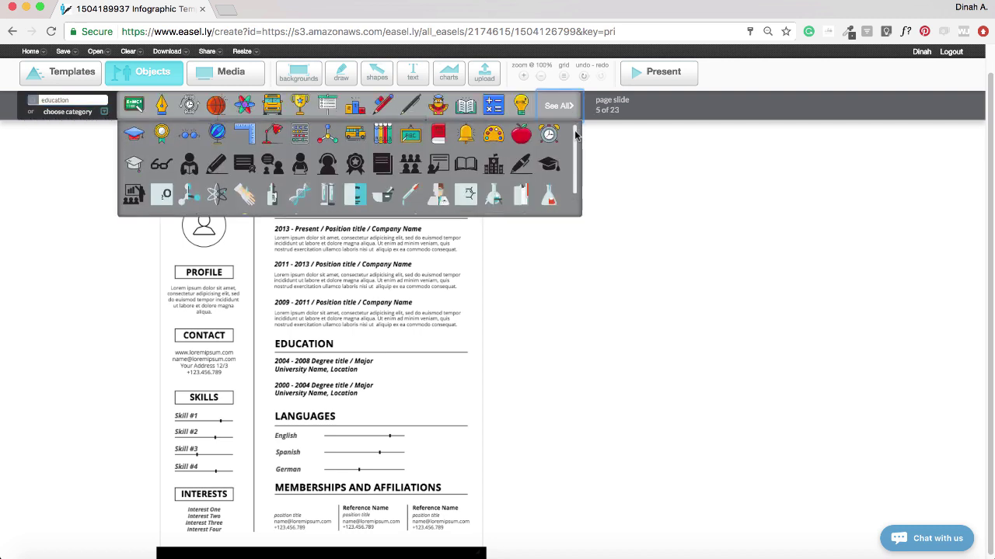
left_click_drag(576, 146, 128, 333)
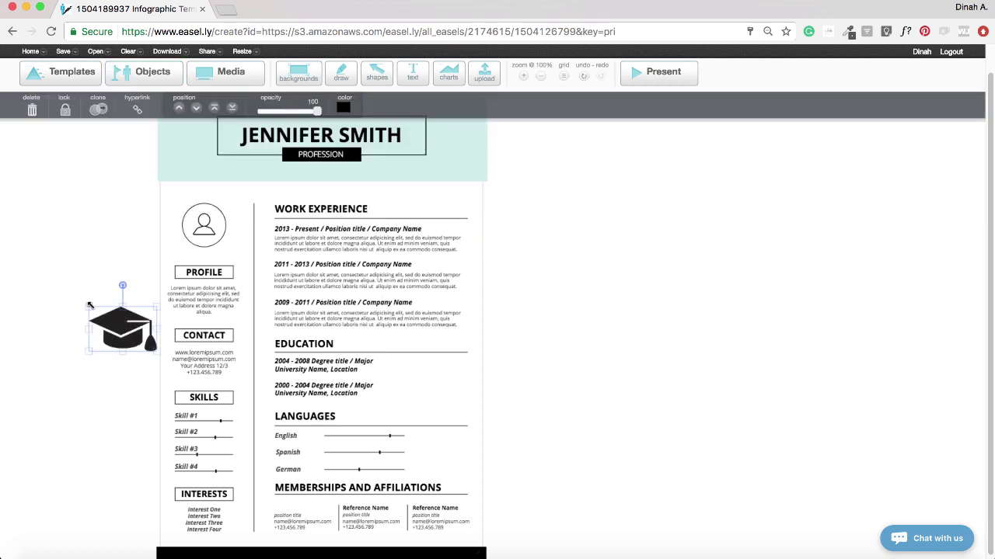
- Shrink the graduation cap, rotate it and flip it horizontally
mouse_move(89, 305)
left_mouse_down()
mouse_move(124, 350)
mouse_move(97, 310)
left_mouse_up()
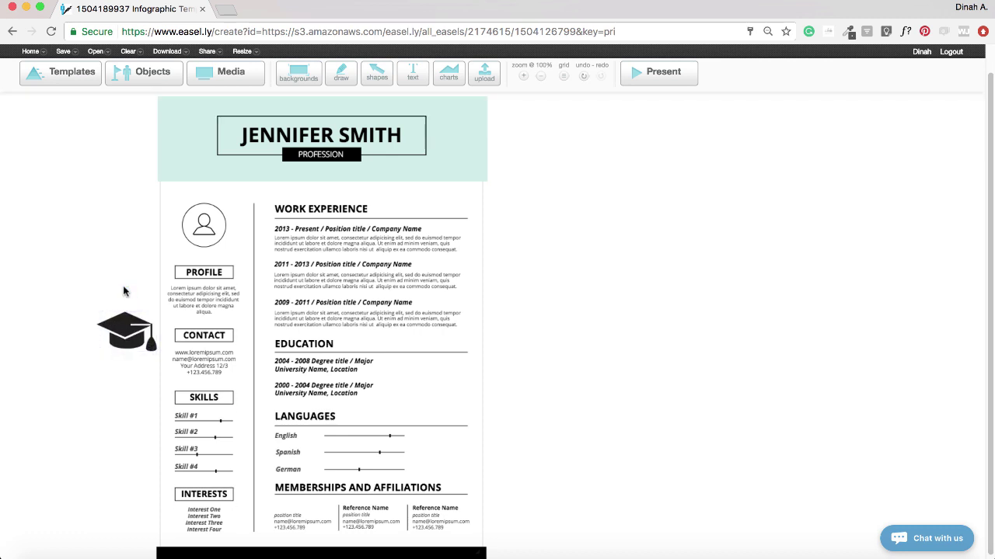
mouse_move(125, 290)
left_mouse_down()
mouse_move(84, 297)
mouse_move(163, 312)
mouse_move(102, 302)
mouse_move(127, 303)
left_mouse_up()
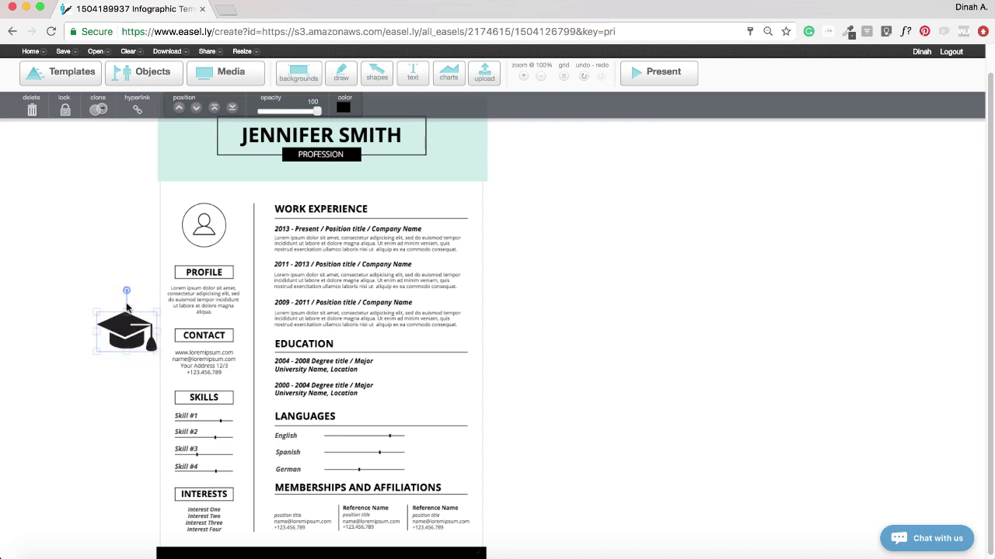
mouse_move(153, 338)
left_mouse_down()
mouse_move(41, 334)
mouse_move(144, 336)
left_mouse_up()
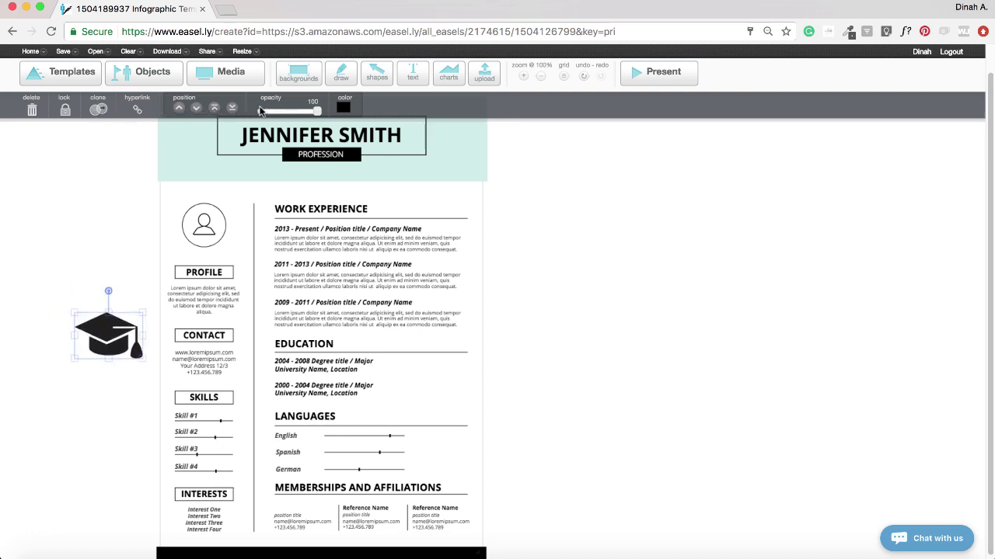
- Colour the graduation cap light teal at full opacity
mouse_move(316, 111)
left_mouse_down()
mouse_move(266, 112)
mouse_move(317, 111)
left_mouse_up()
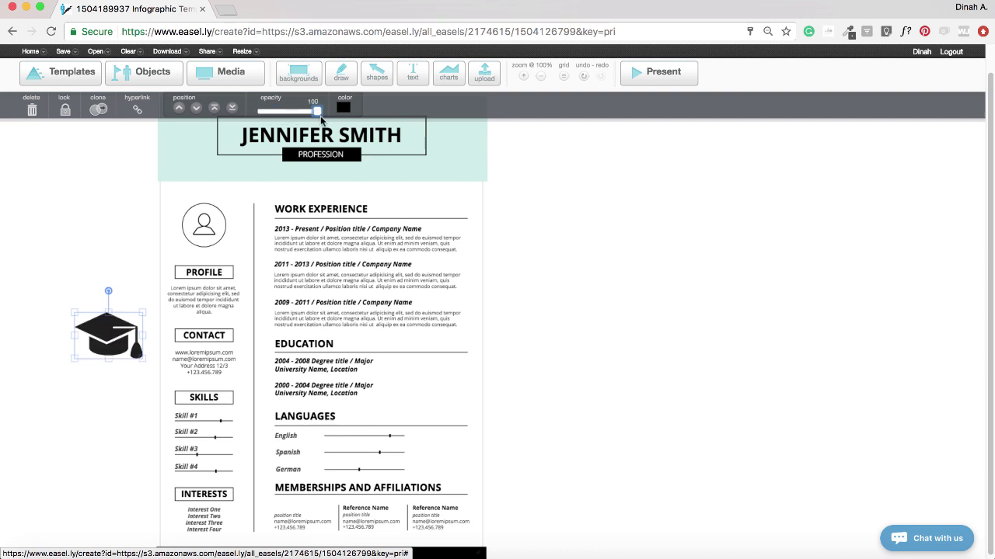
left_click(344, 108)
left_click(393, 199)
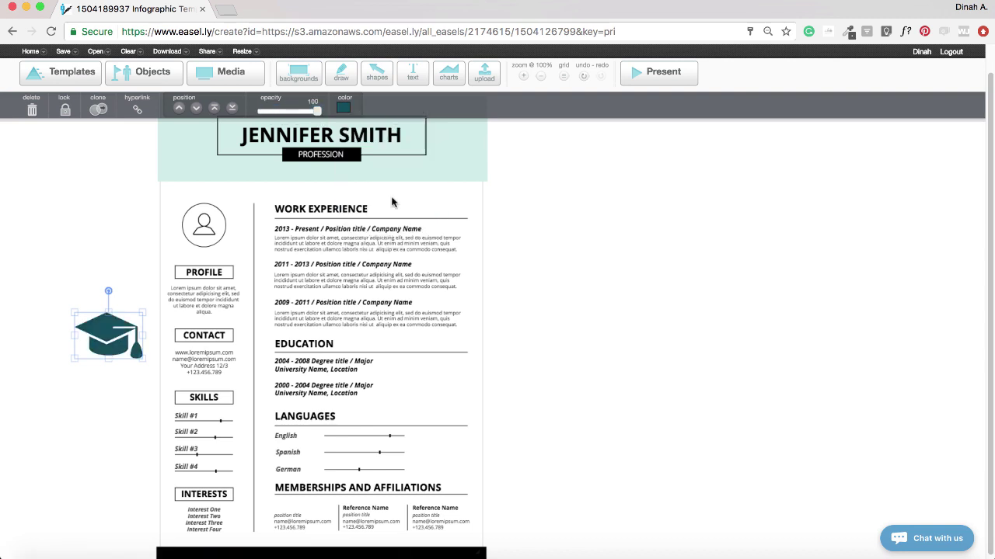
left_click(343, 107)
left_click(393, 174)
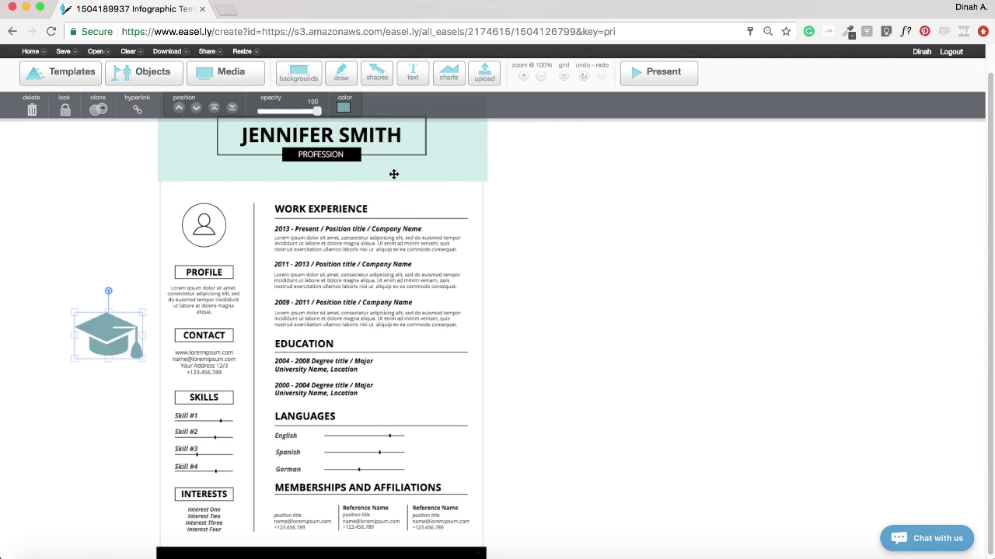
left_click(572, 378)
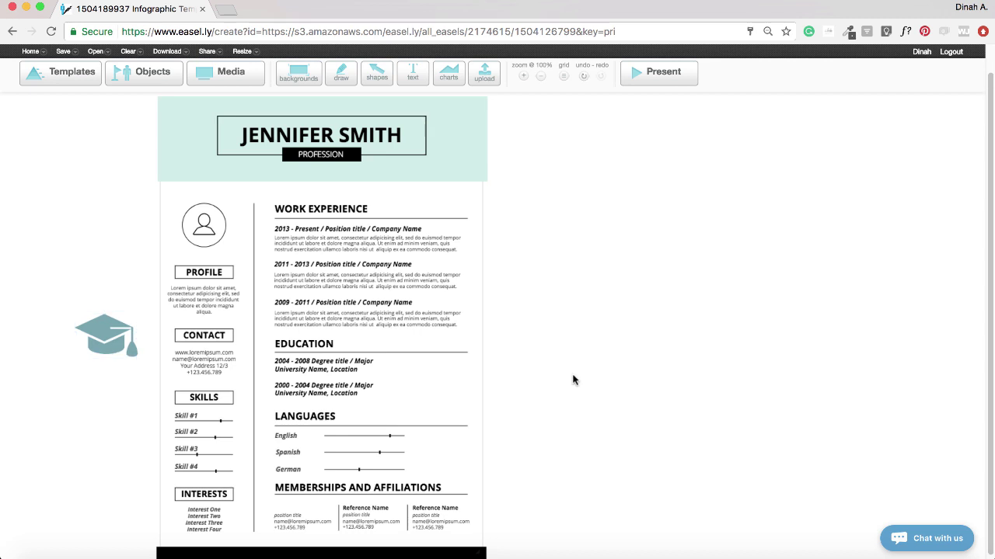
- Recolour the header background a darker greyish teal
left_click(414, 171)
left_click(344, 107)
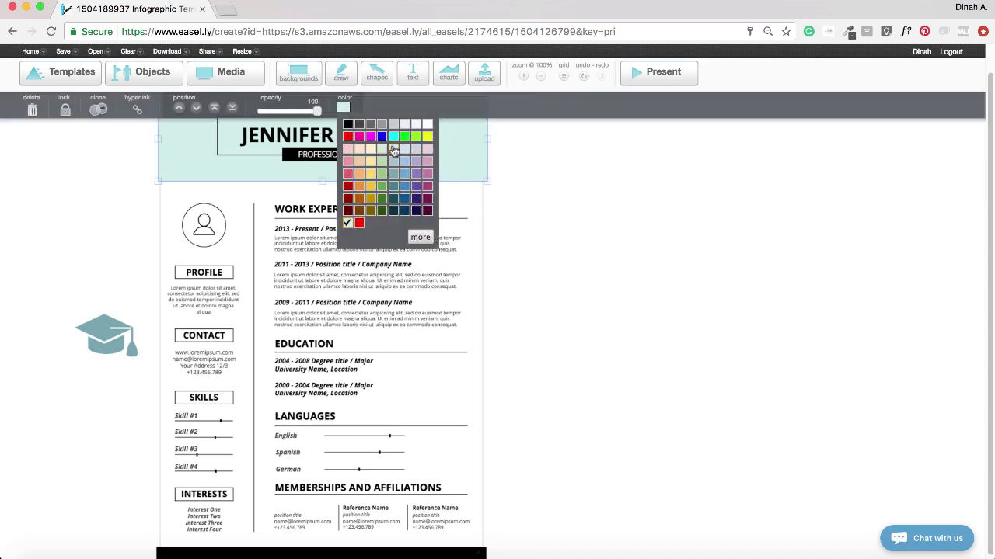
left_click(403, 174)
left_click(512, 233)
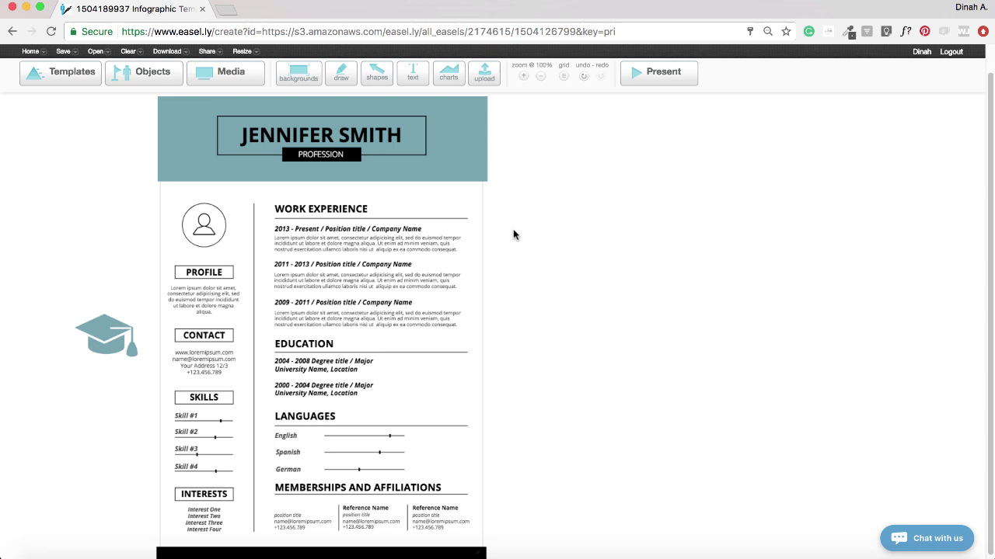
- Shrink the graduation cap and place it beside the EDUCATION heading
left_click(118, 346)
left_click_drag(77, 316, 256, 339)
left_click(482, 493)
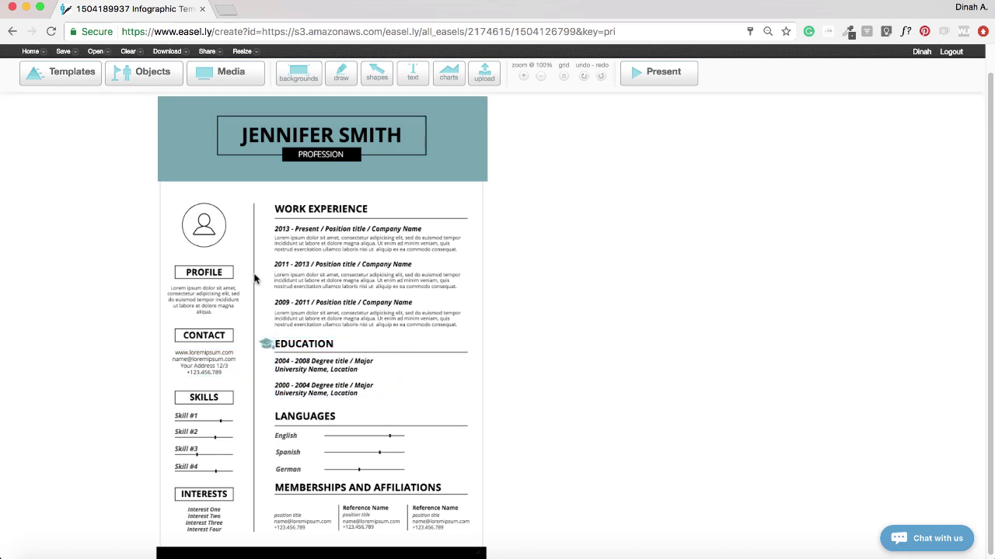
- Delete the placeholder avatar and upload the profile photo file
left_click(206, 223)
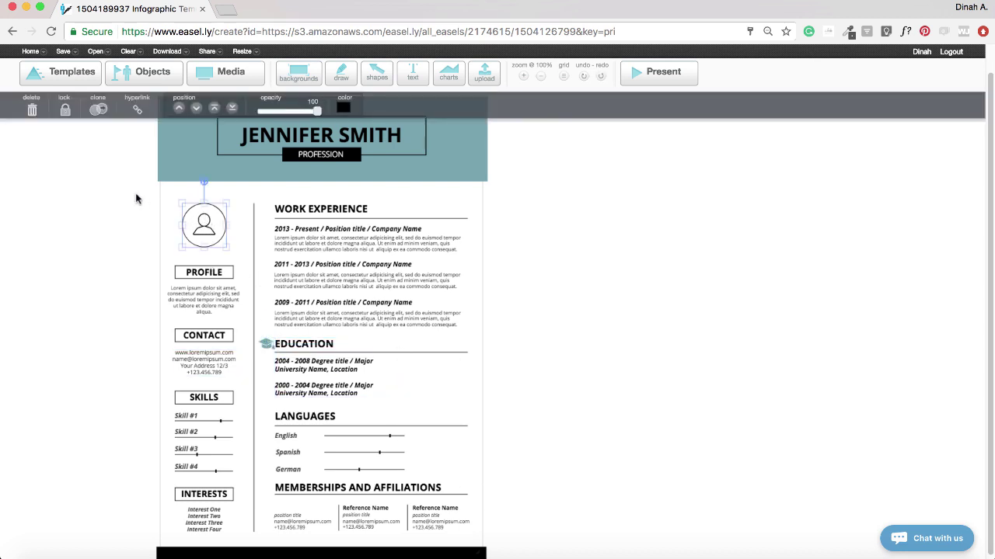
left_click(32, 111)
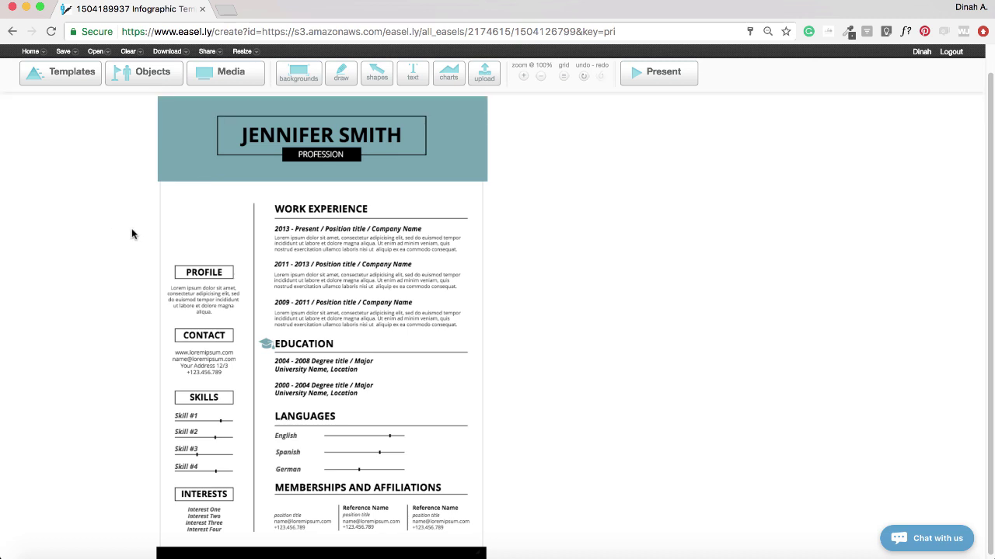
left_click(484, 78)
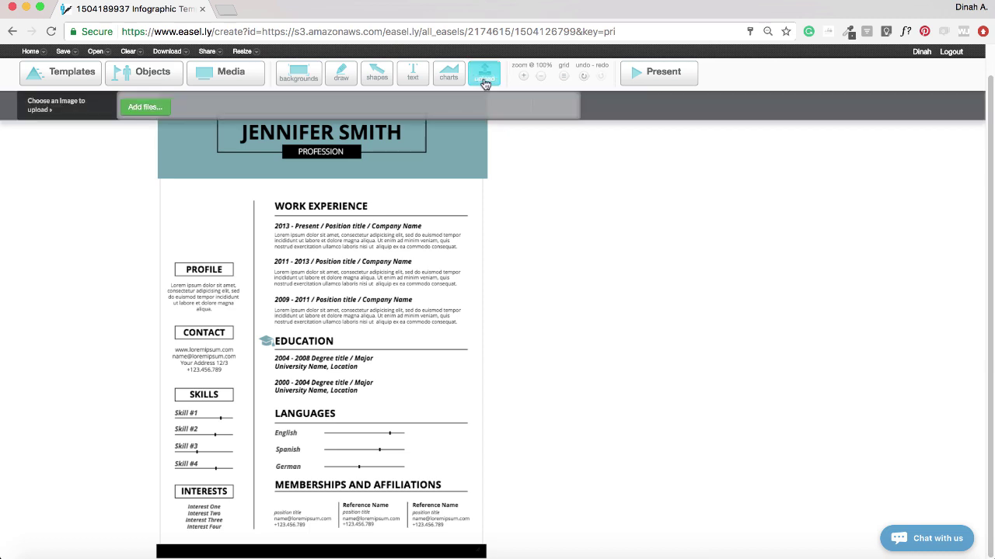
left_click(144, 109)
double_click(399, 95)
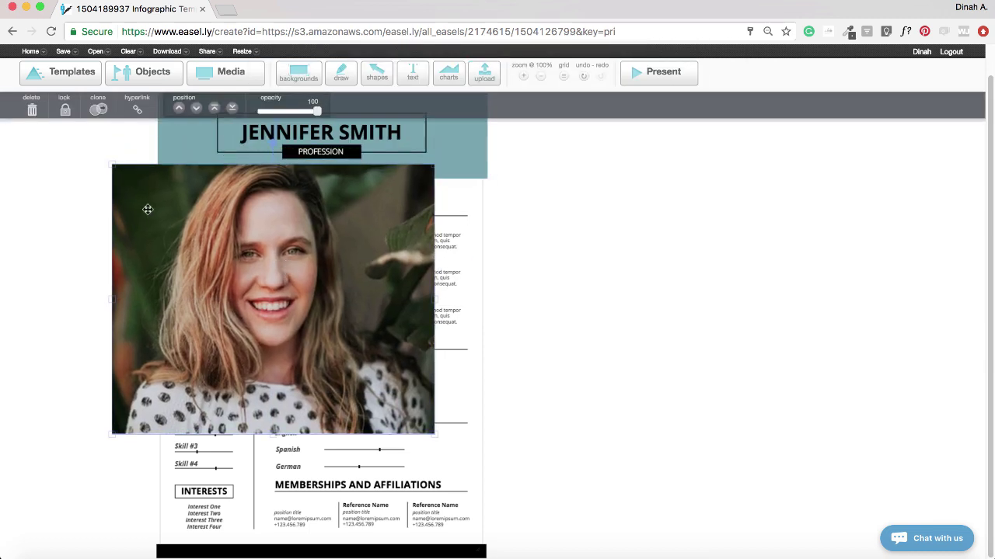
- Resize the uploaded photo and position it above the PROFILE heading
left_click_drag(113, 165, 329, 355)
left_click_drag(376, 388, 204, 228)
left_click_drag(244, 188, 235, 202)
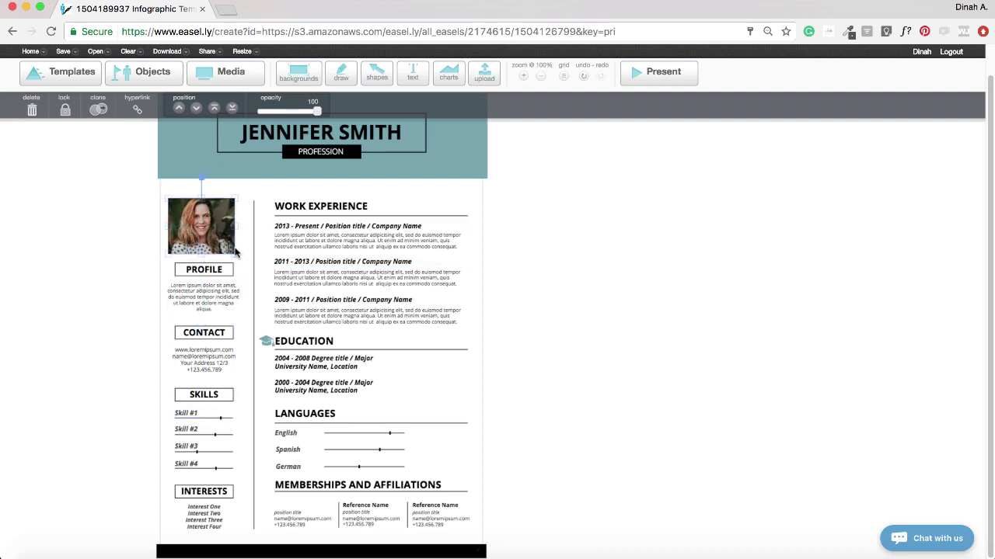